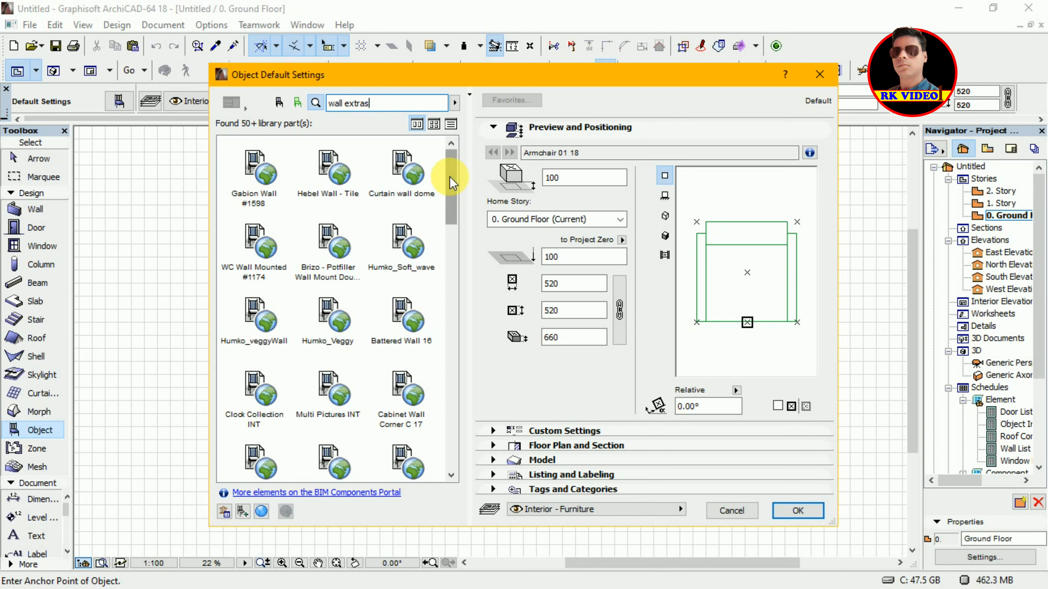
Step: Clear the "wall extras" library search and return to the folder view of the object libraries
left_click_drag(451, 182, 439, 159)
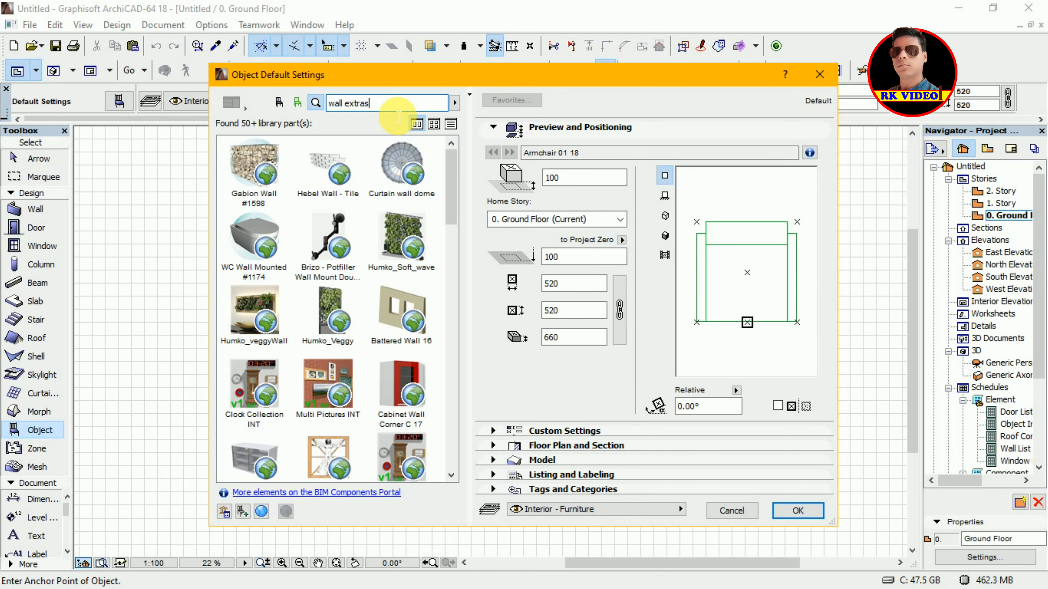
key("BackSpace")
key("BackSpace")
key("BackSpace")
key("BackSpace")
key("BackSpace")
key("BackSpace")
key("BackSpace")
key("BackSpace")
key("BackSpace")
key("BackSpace")
key("BackSpace")
left_click(278, 103)
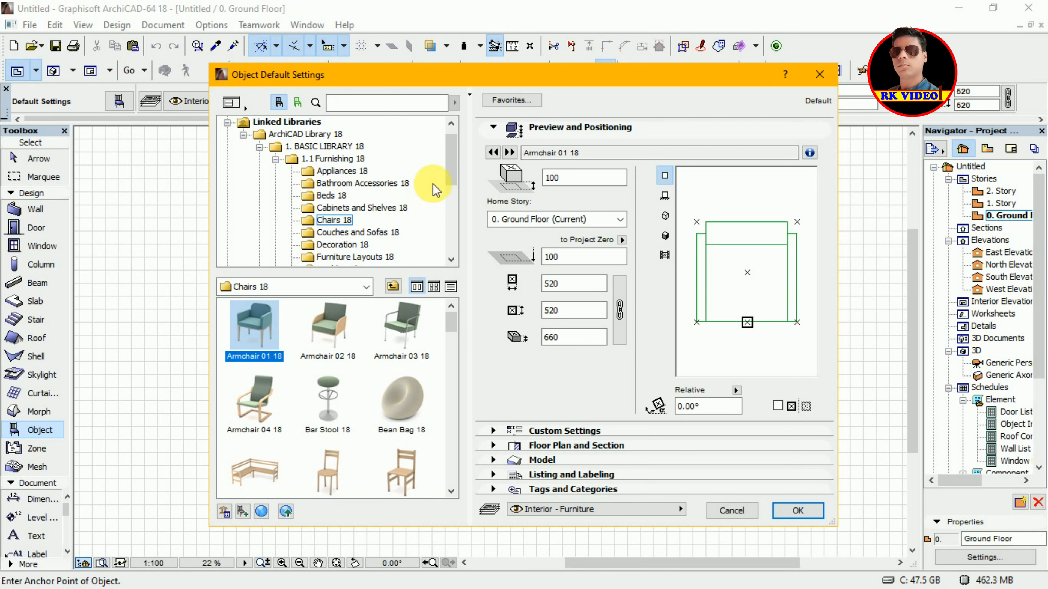
Step: Open the Wall Extras 18 folder inside 1.4 Building Structures 18 of the linked ArchiCAD Library 18
left_click(451, 160)
left_click_drag(451, 161, 450, 230)
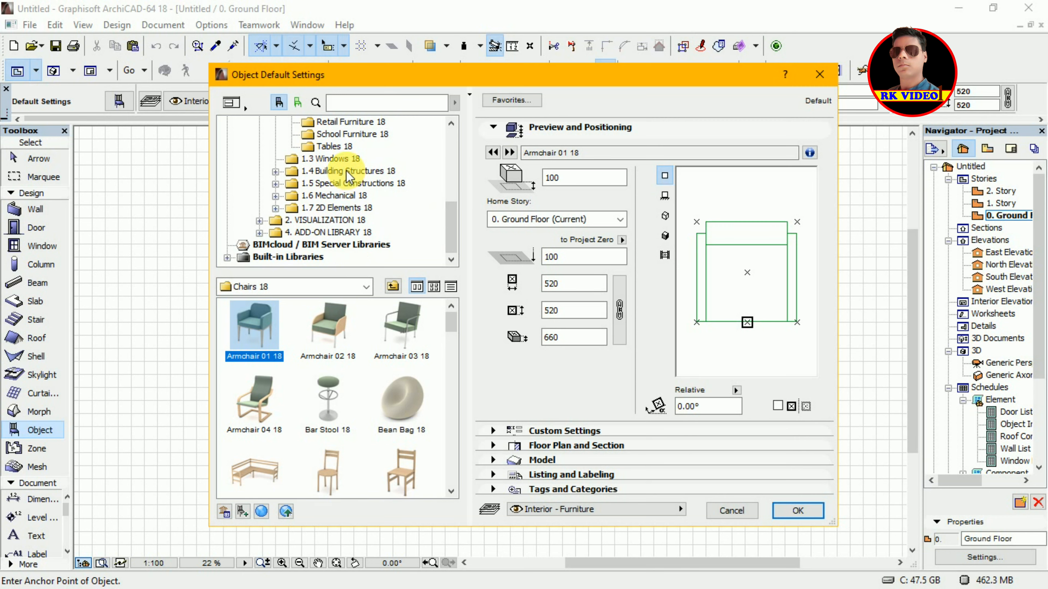
left_click(275, 184)
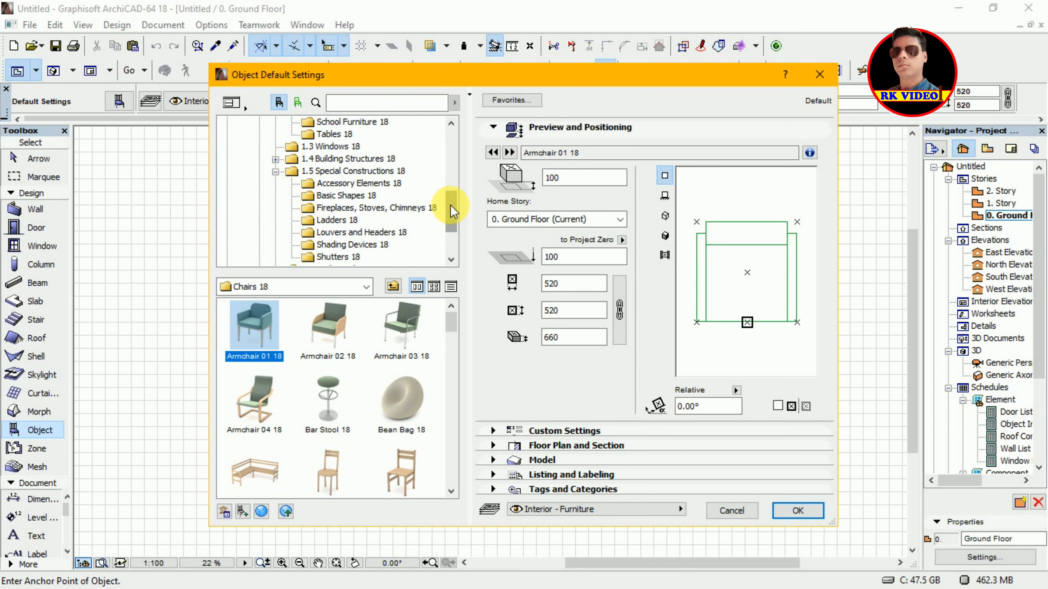
left_click_drag(450, 208, 451, 214)
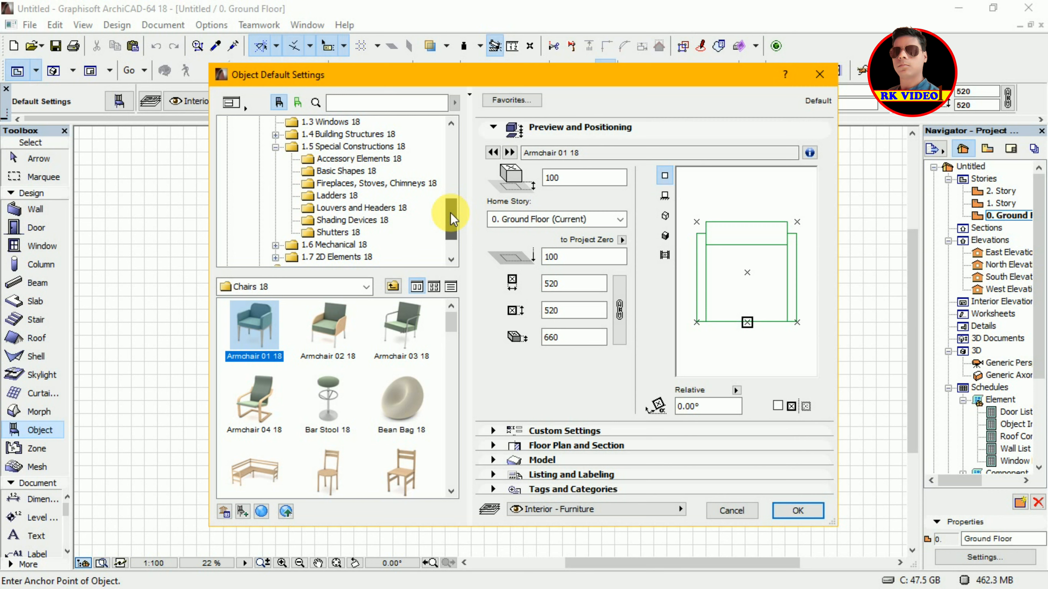
left_click_drag(453, 219, 450, 207)
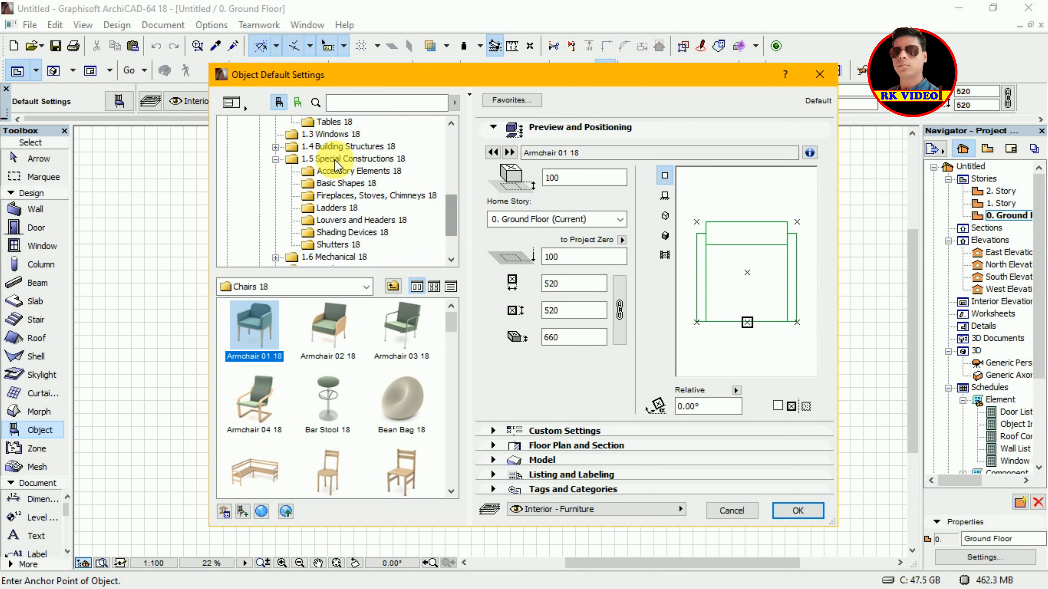
left_click(276, 146)
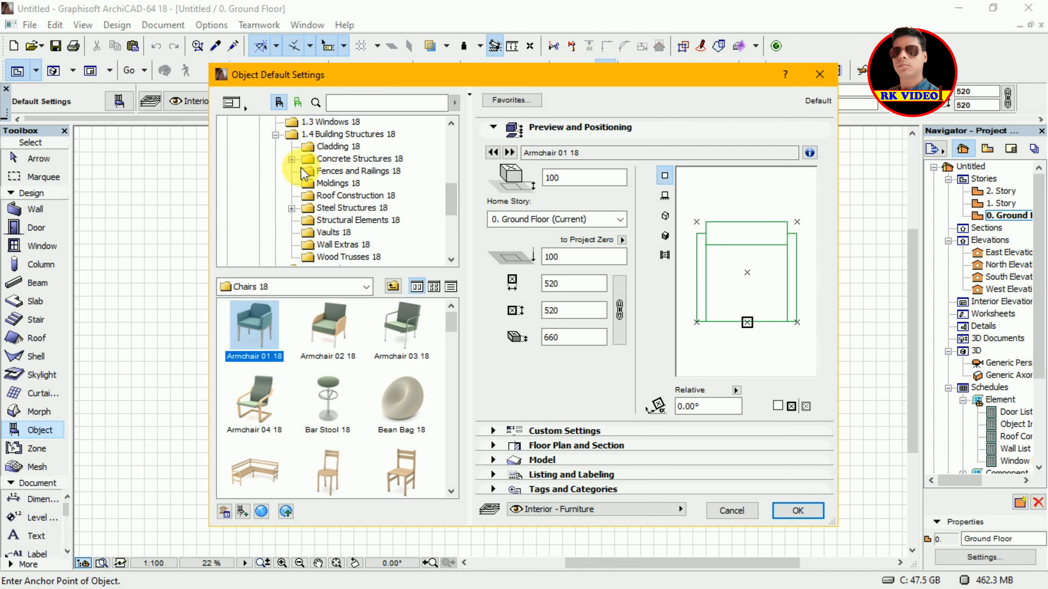
left_click(292, 159)
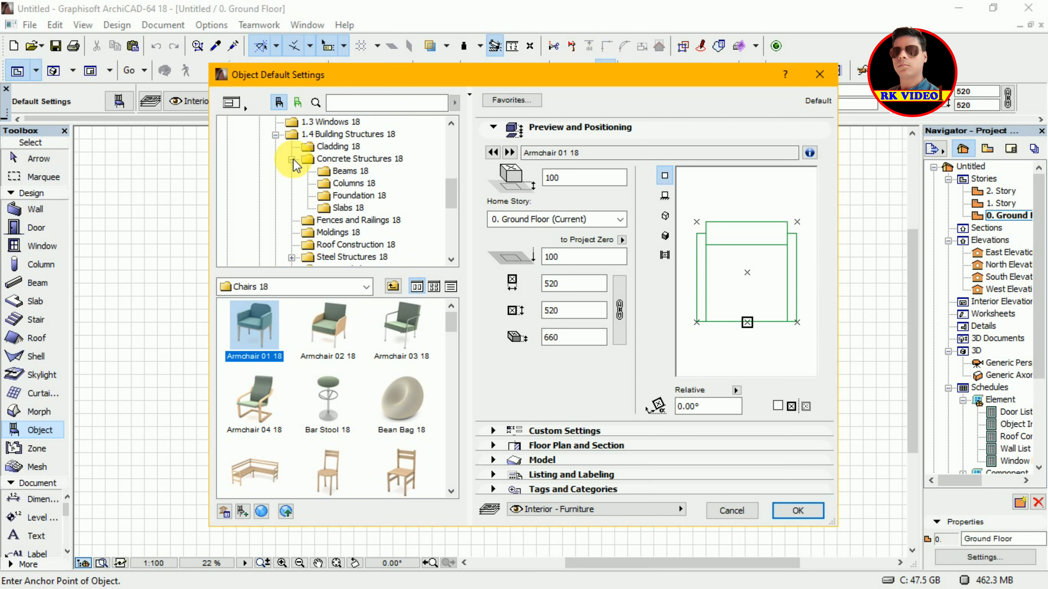
left_click(292, 158)
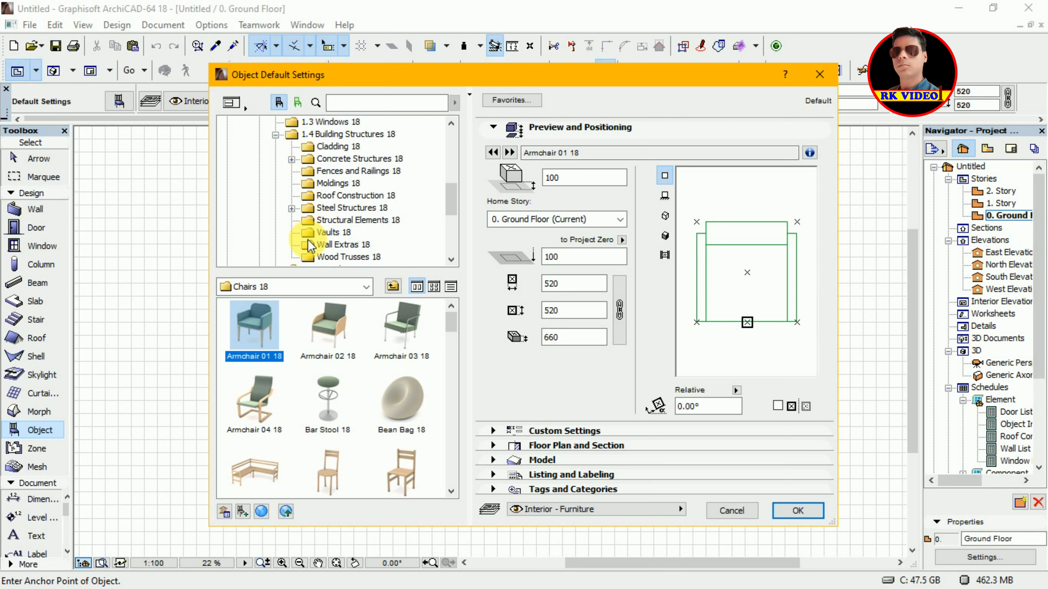
left_click(309, 248)
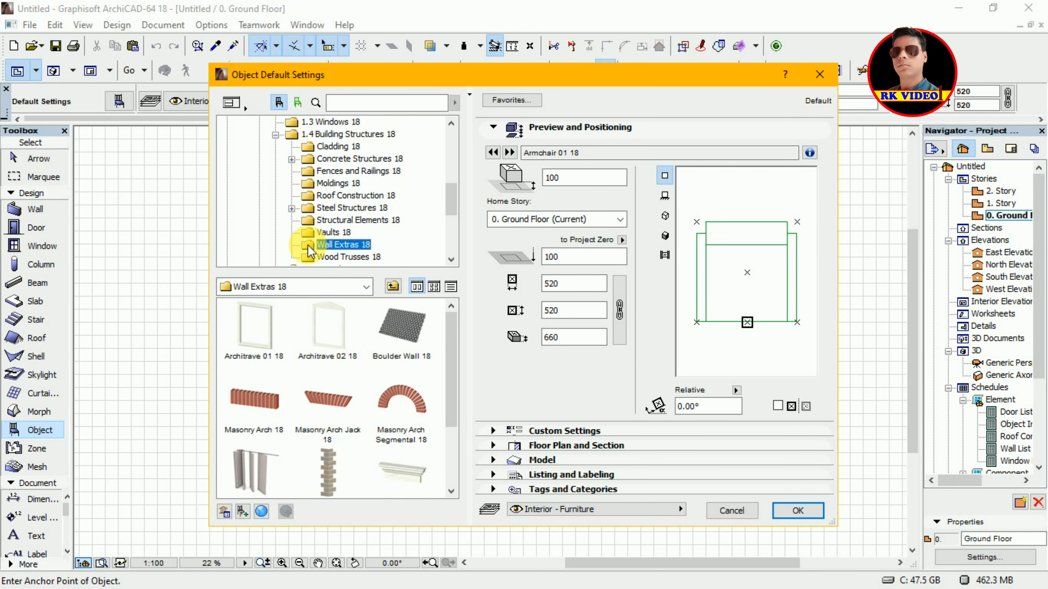
Step: Place an Architrave 01 18 object on the ground floor plan, just above and to the right of the project origin
left_click(262, 355)
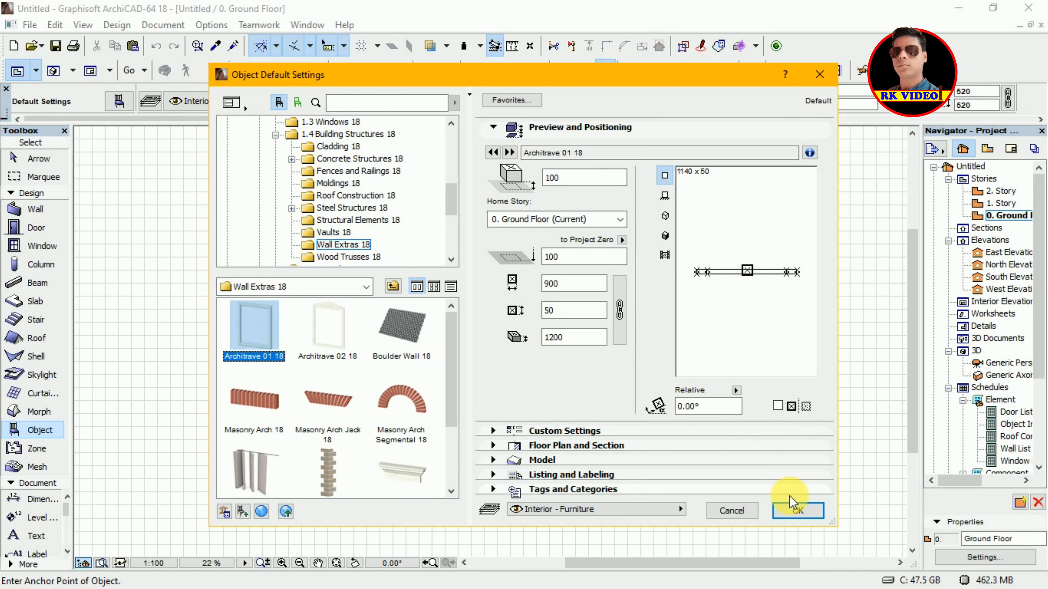
left_click(789, 510)
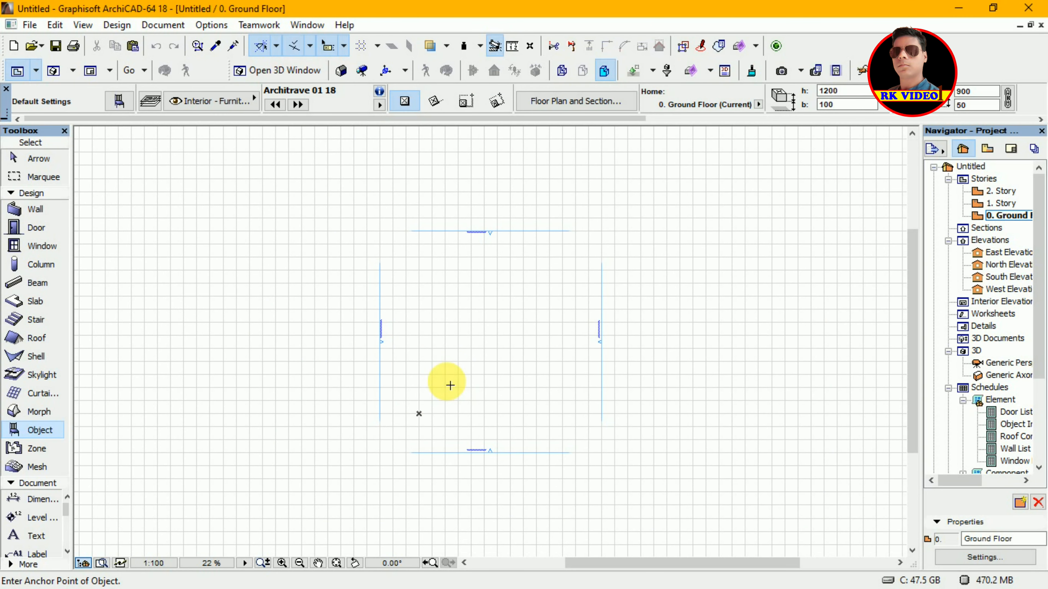
left_click(448, 384)
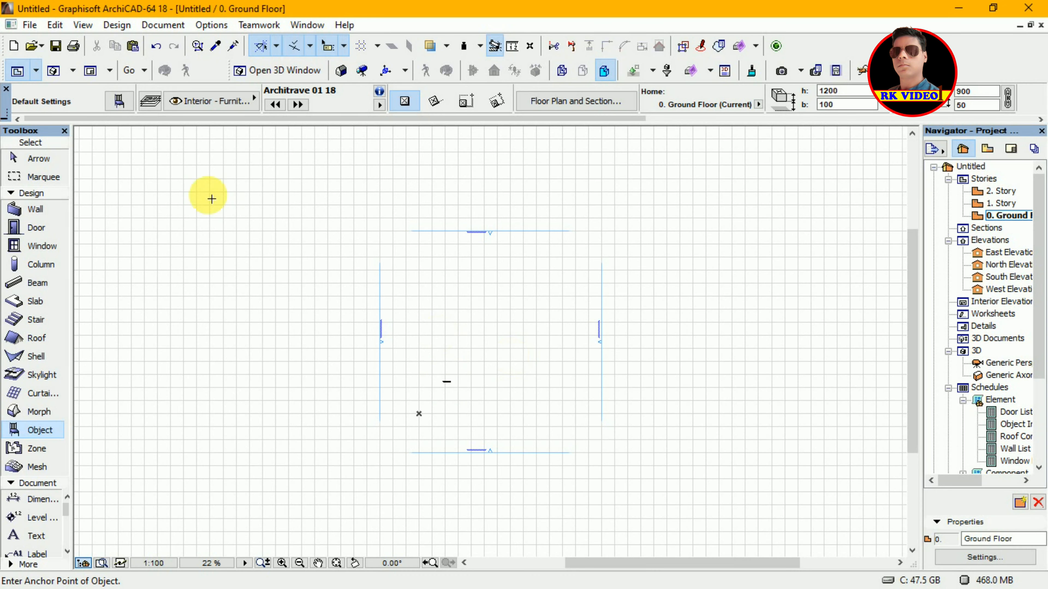
Step: Place a Boulder Wall 18 object on the plan just above the architrave
left_click(120, 101)
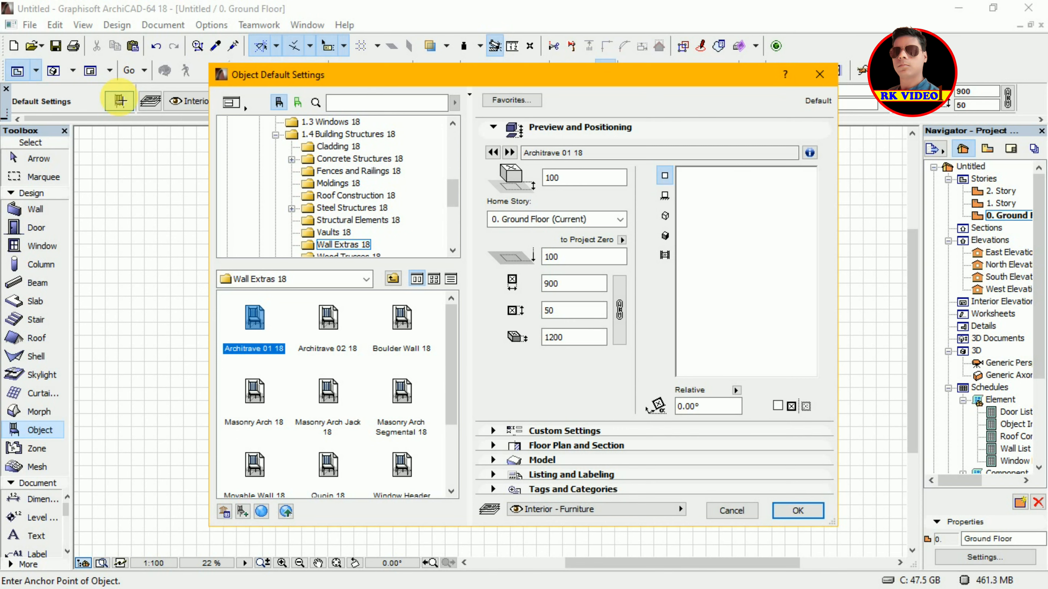
left_click(414, 329)
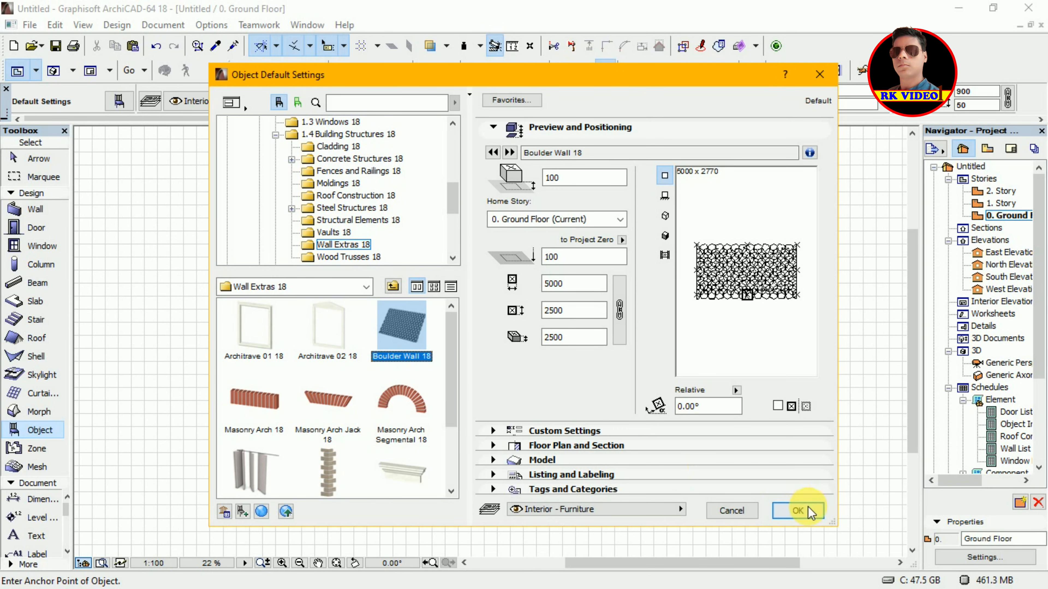
left_click(797, 511)
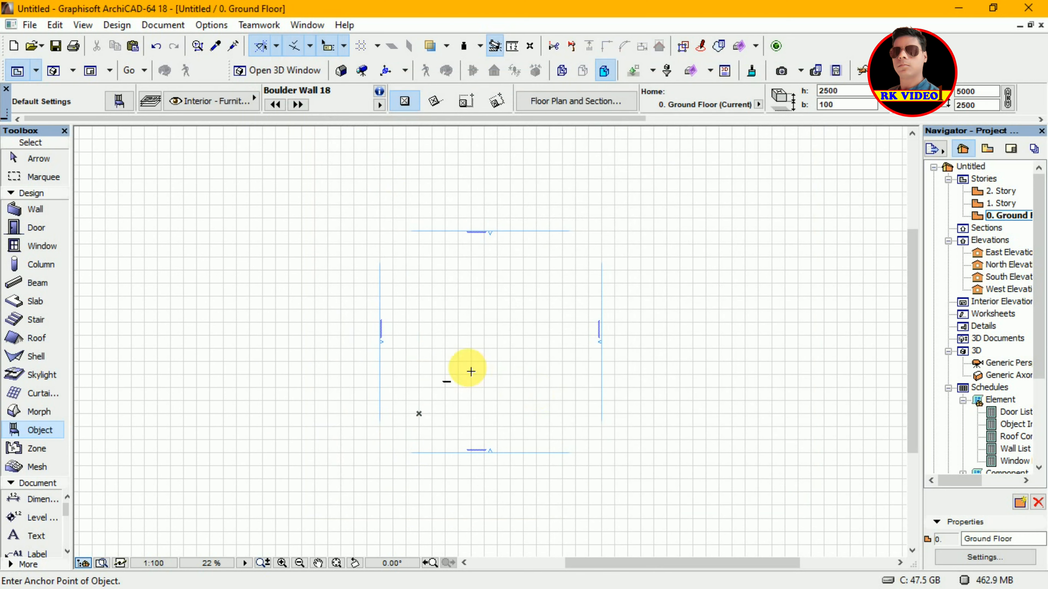
left_click(460, 373)
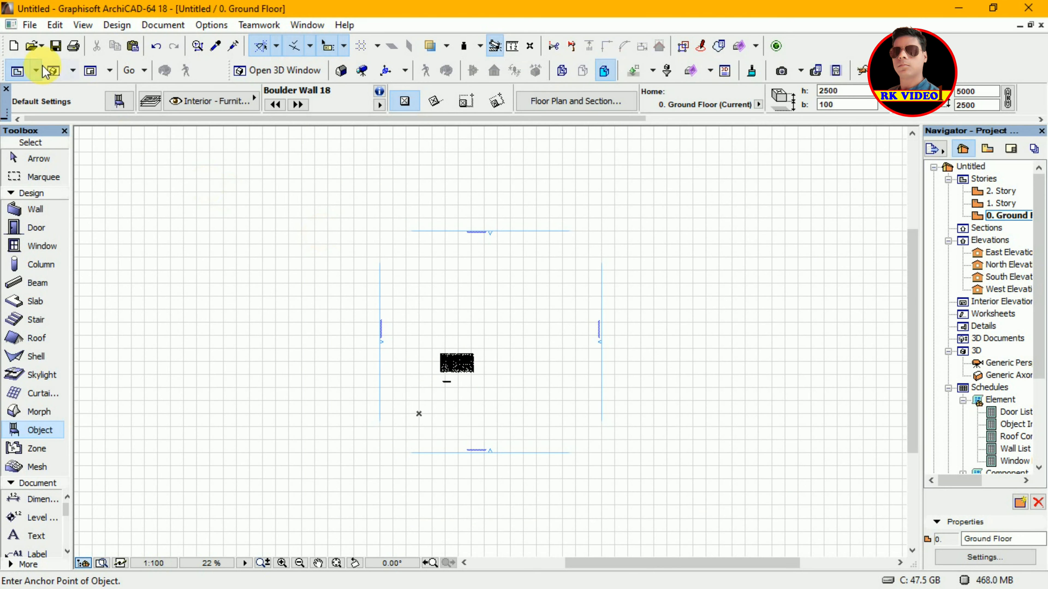
Step: Place a Masonry Arch Segmental 18 object on the plan just above the boulder wall
left_click(119, 102)
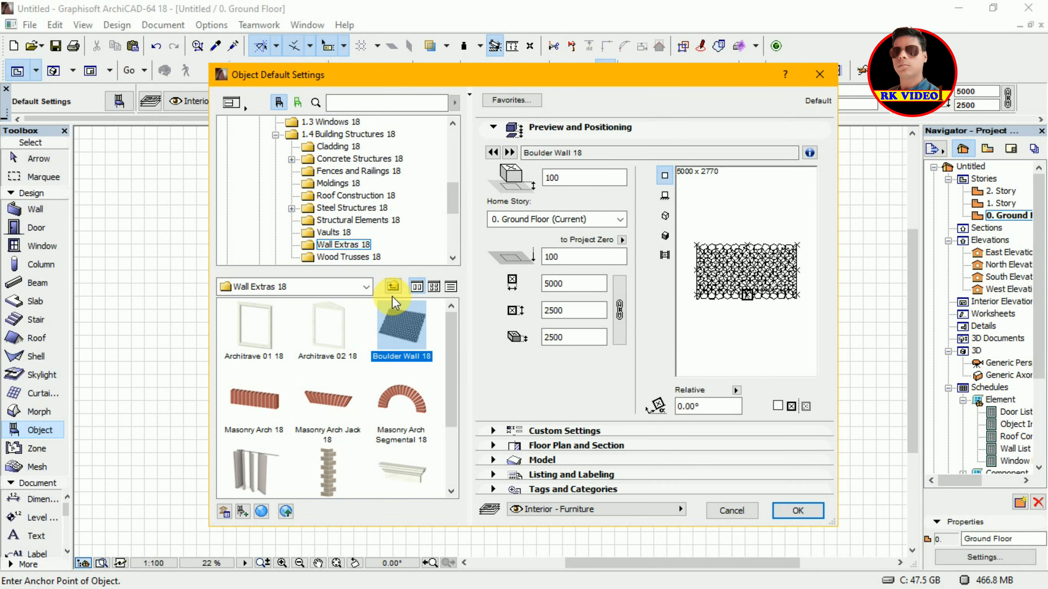
left_click(396, 400)
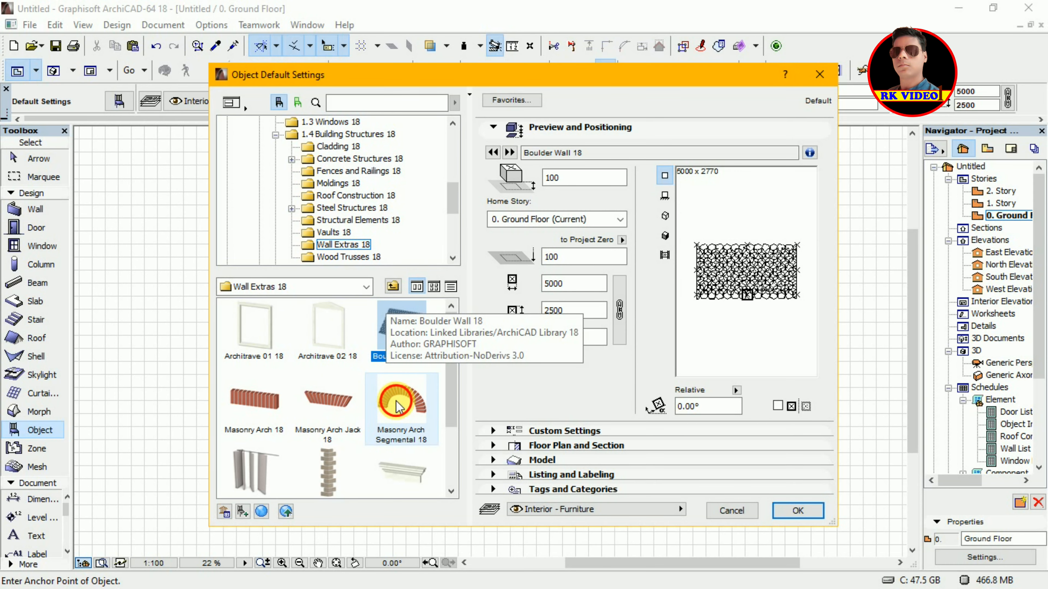
left_click(791, 512)
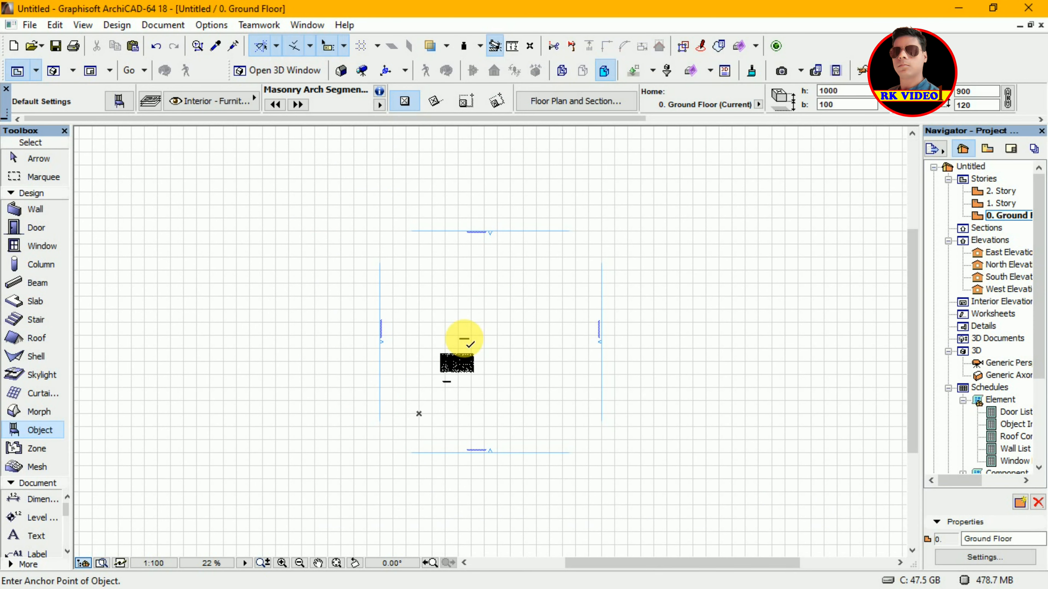
Step: Place a Movable Wall 18 object on the plan, above and to the right of the segmental arch
left_click(120, 105)
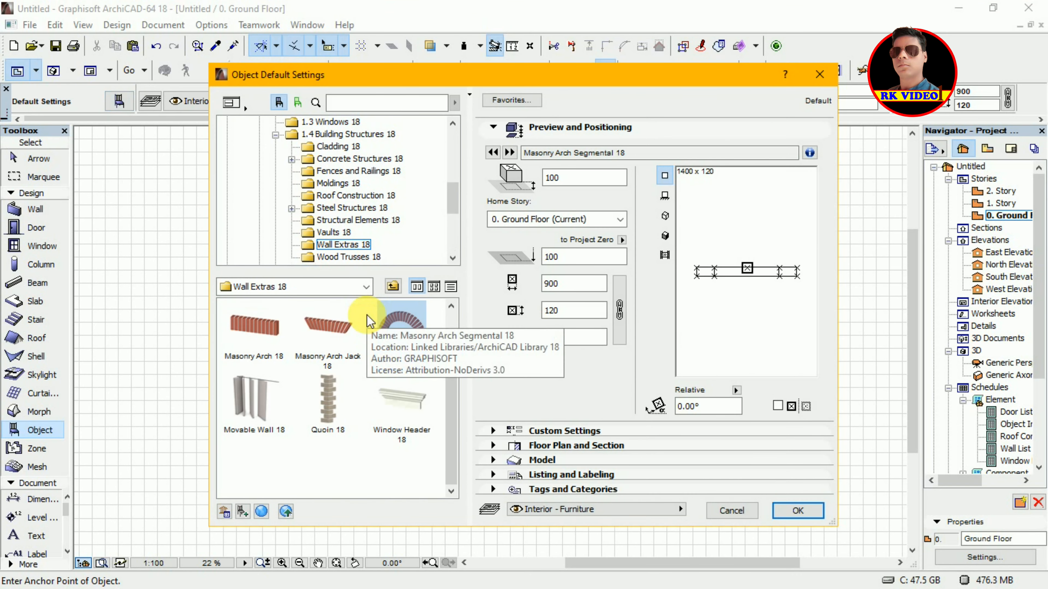
left_click(250, 399)
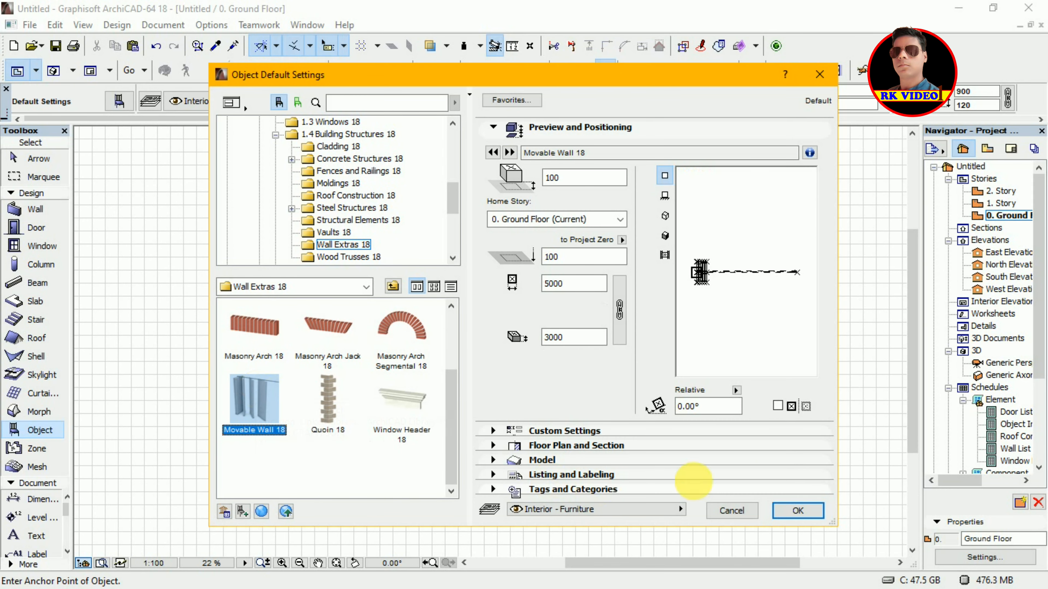
left_click(796, 511)
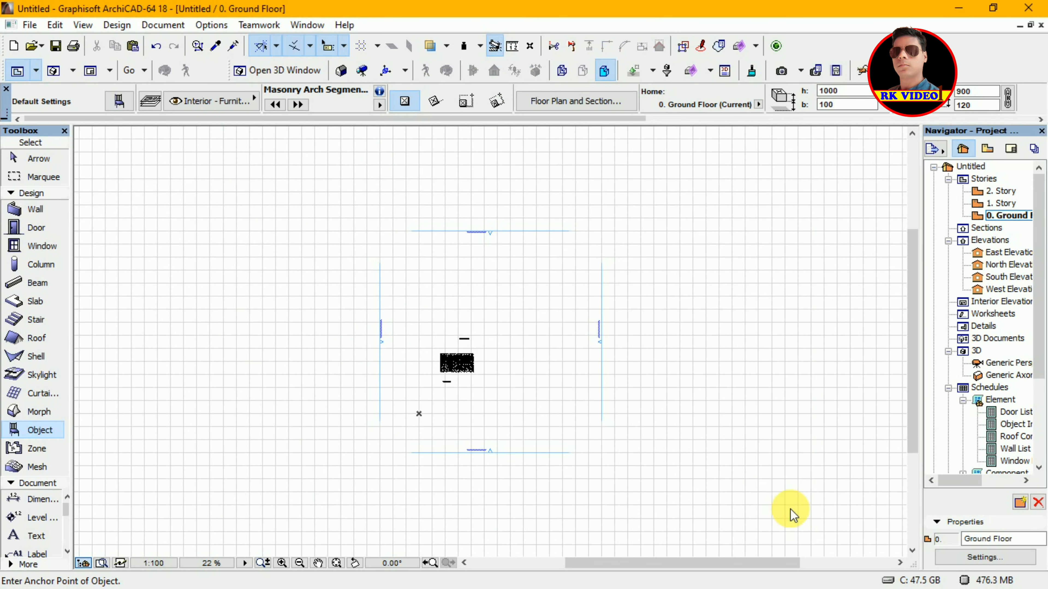
left_click(482, 328)
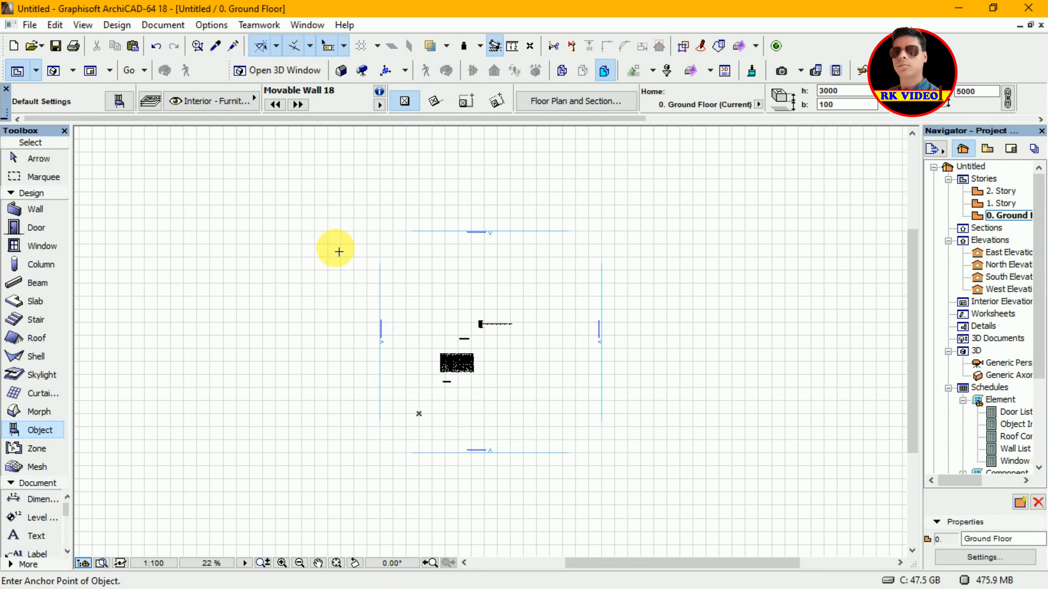
Step: Place a Quoin 18 object on the plan just above the far end of the movable wall
left_click(120, 100)
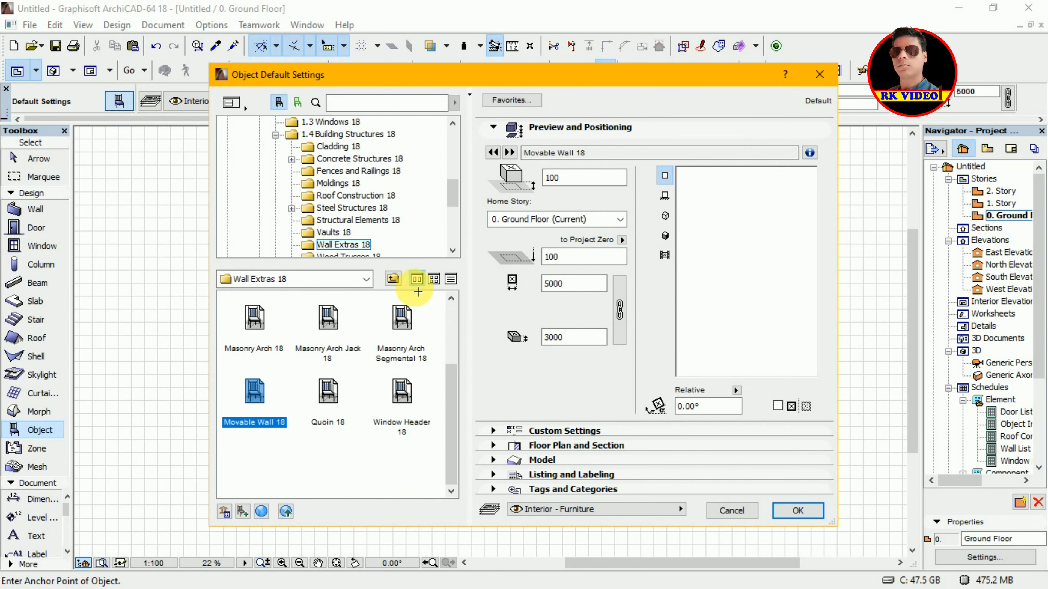
left_click(328, 398)
left_click(797, 512)
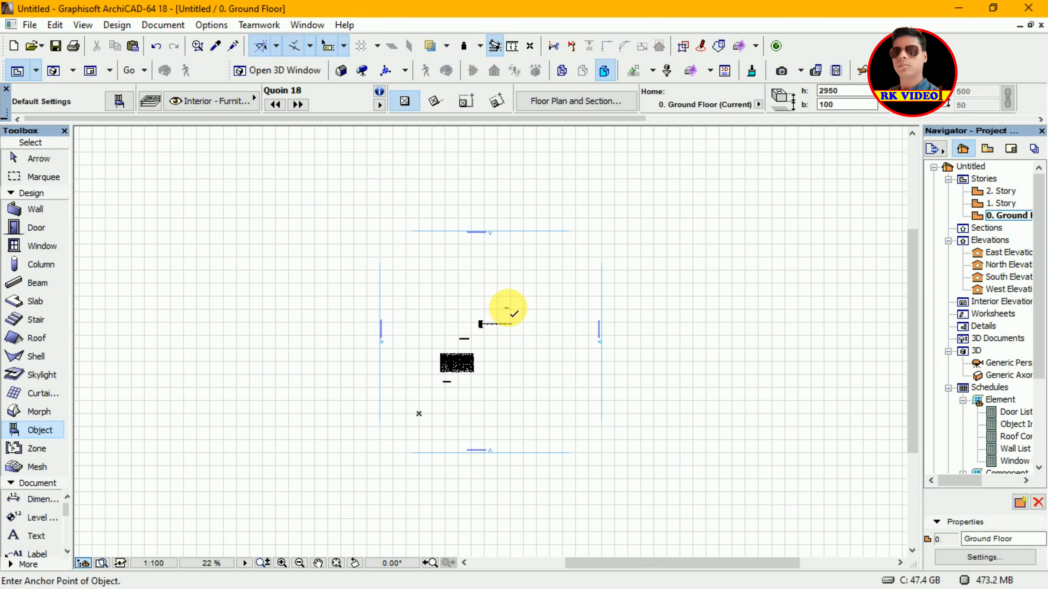
Step: Place a Window Header 18 object on the plan, above and to the right of the quoin, and leave the Object tool
left_click(119, 103)
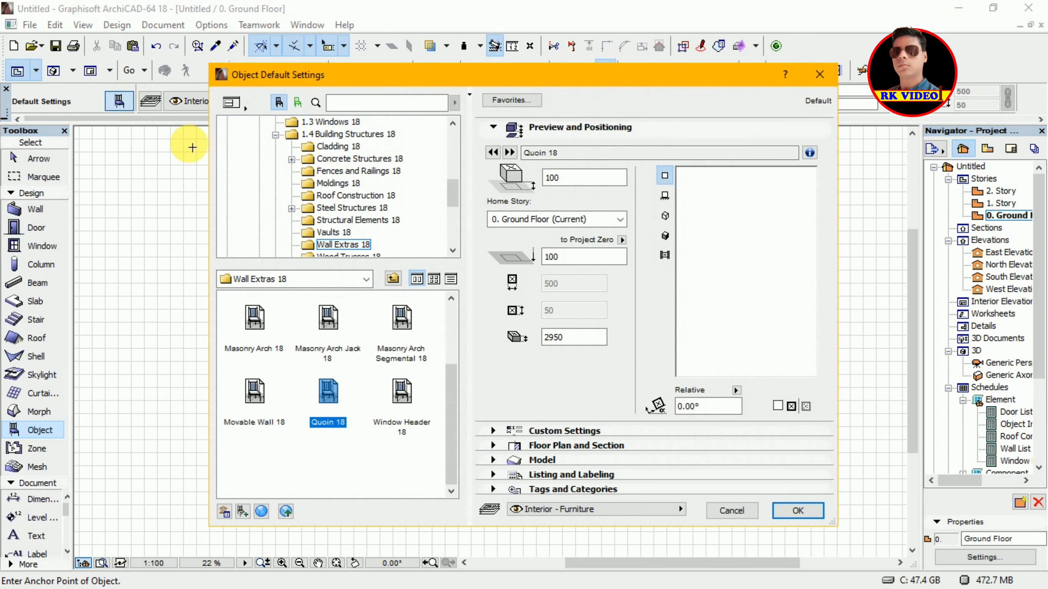
left_click(402, 402)
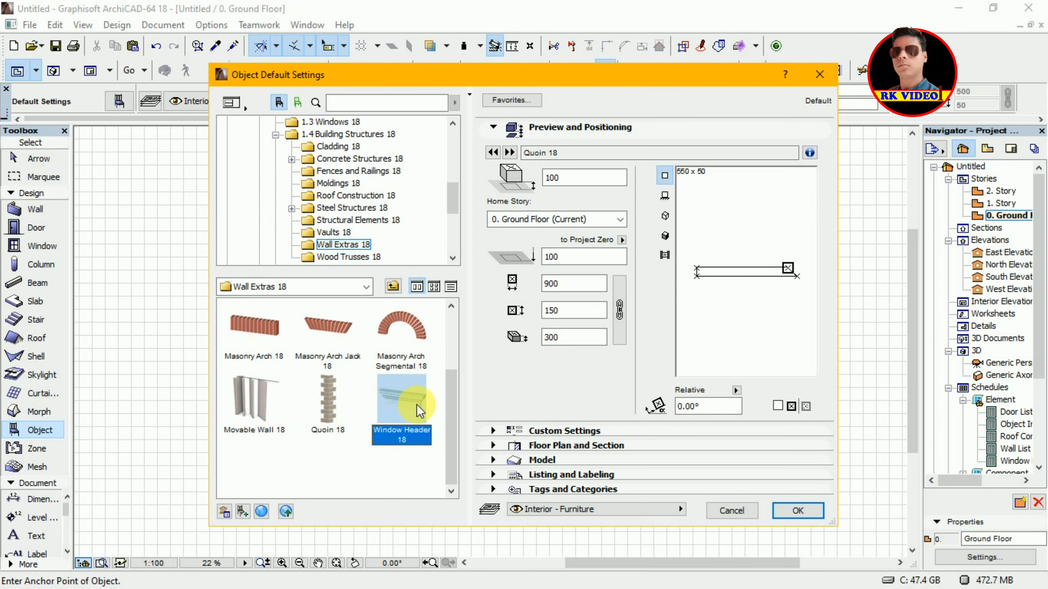
left_click(797, 512)
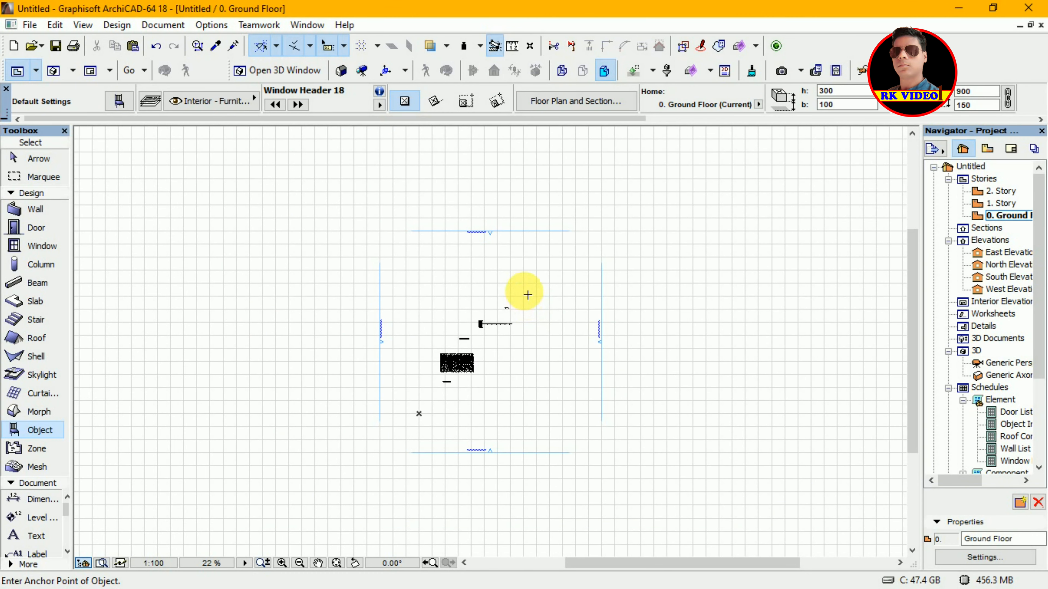
left_click(527, 294)
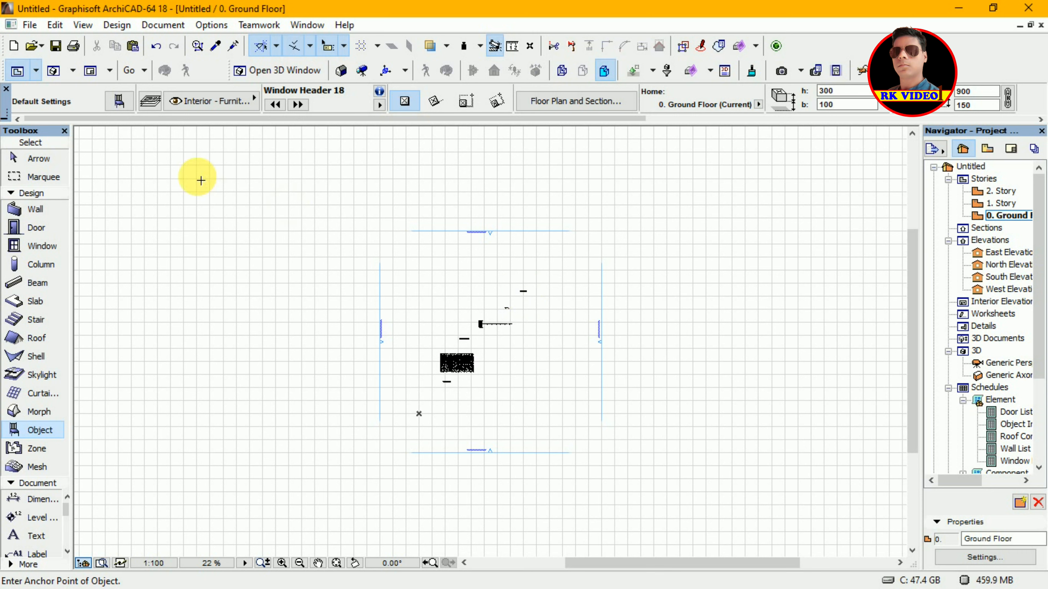
key("Escape")
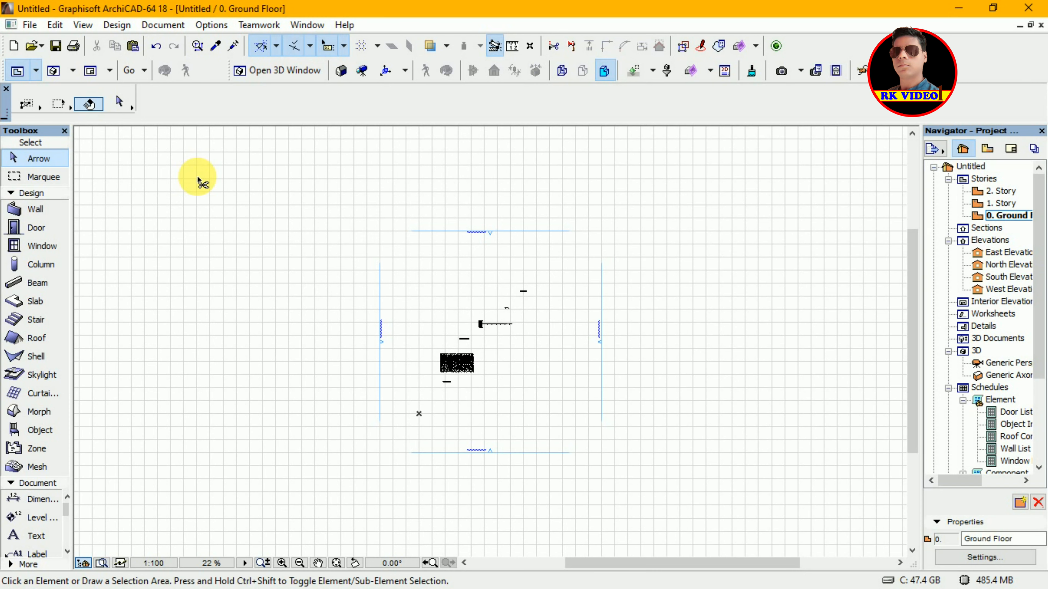
Step: View all the placed wall extras in the 3D window, fitted to the view
key("F3")
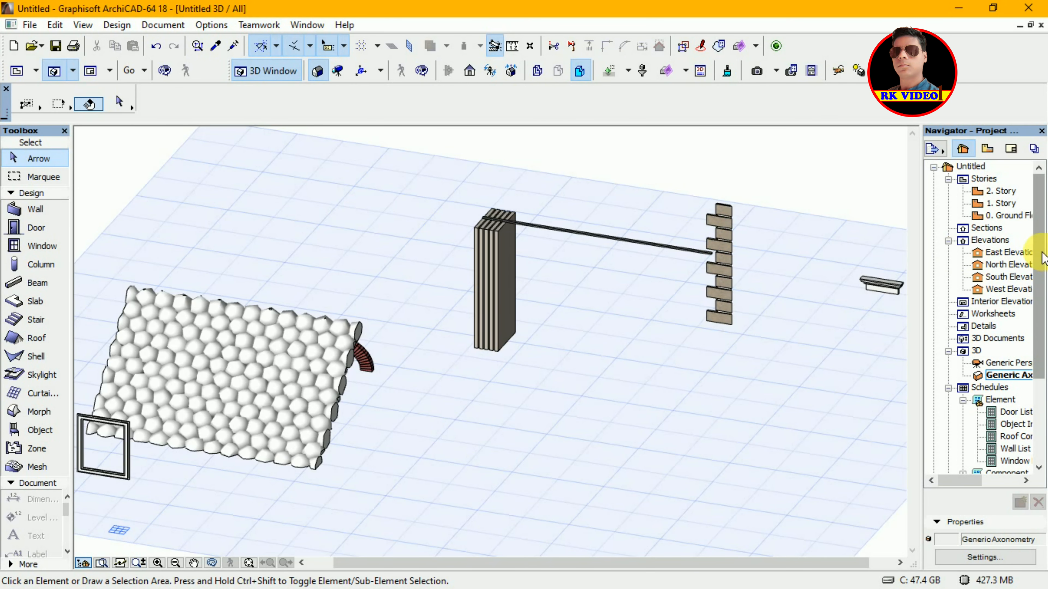
left_click(249, 563)
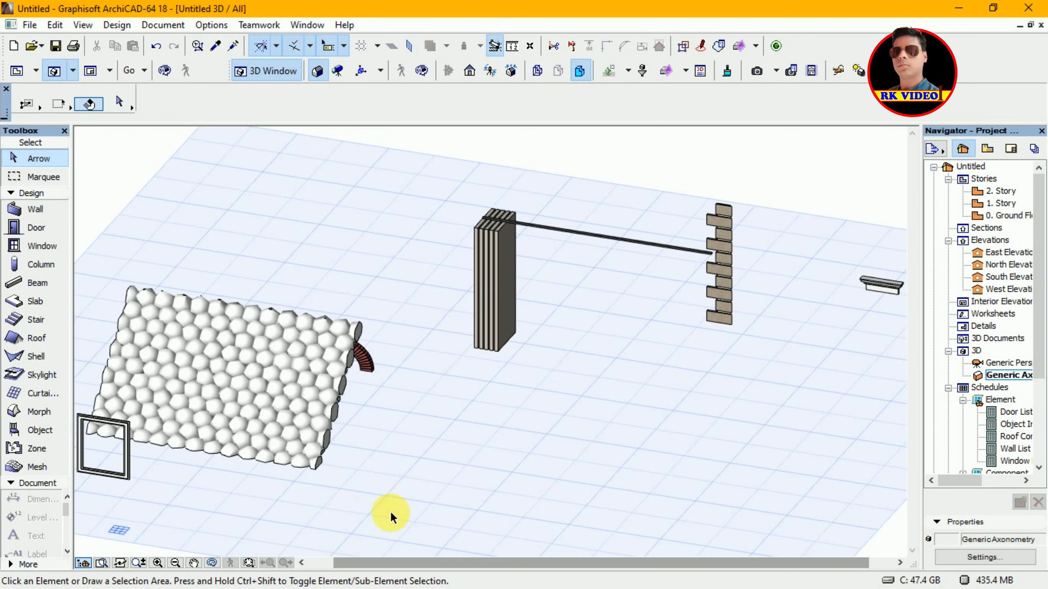
Step: Select all the placed wall extras on the ground floor plan and show them in the 3D window
key("F2")
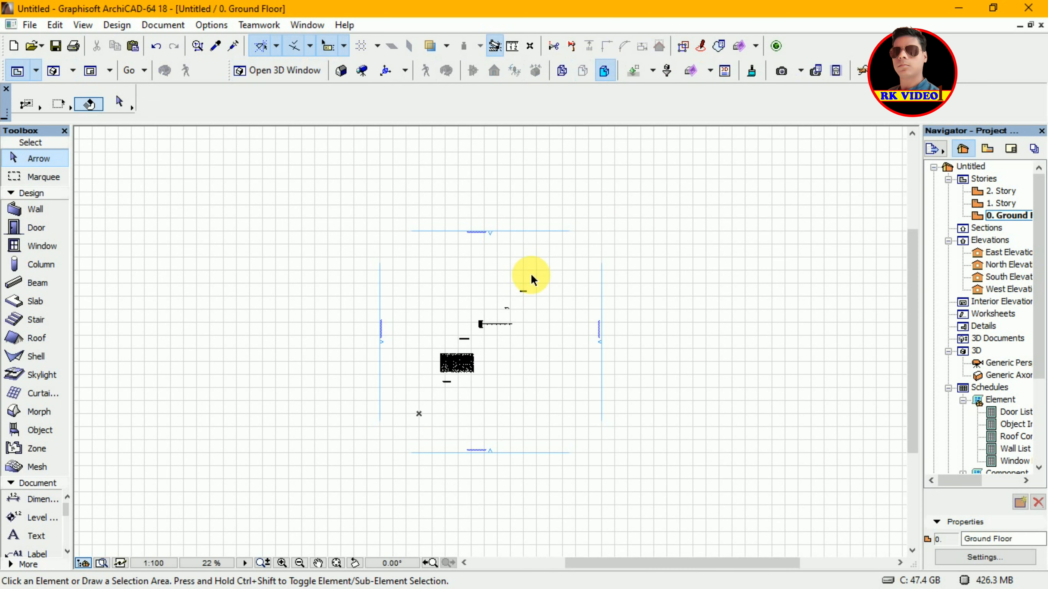
left_click(549, 278)
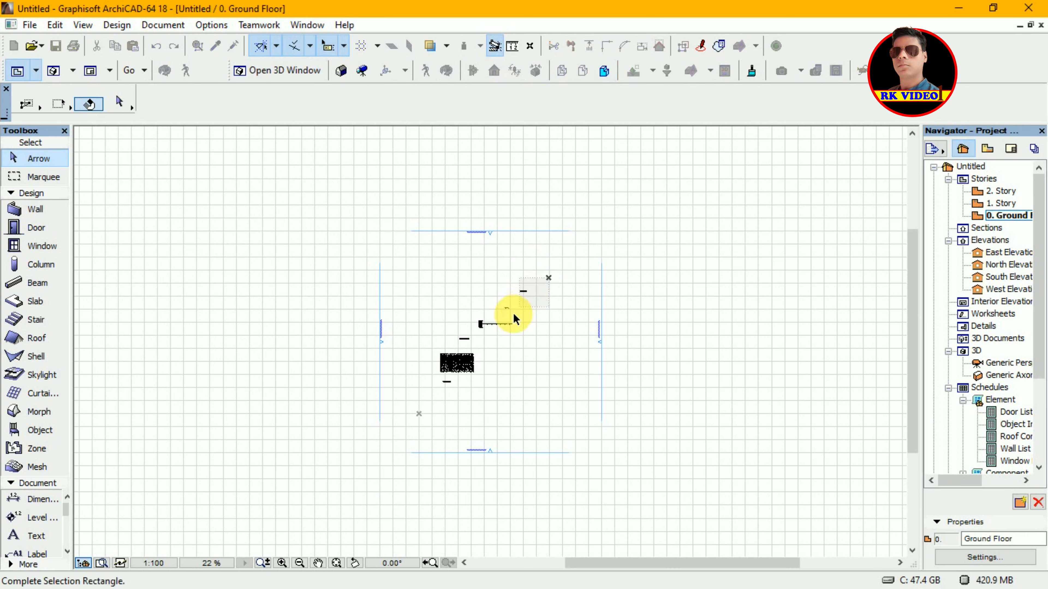
left_click(428, 399)
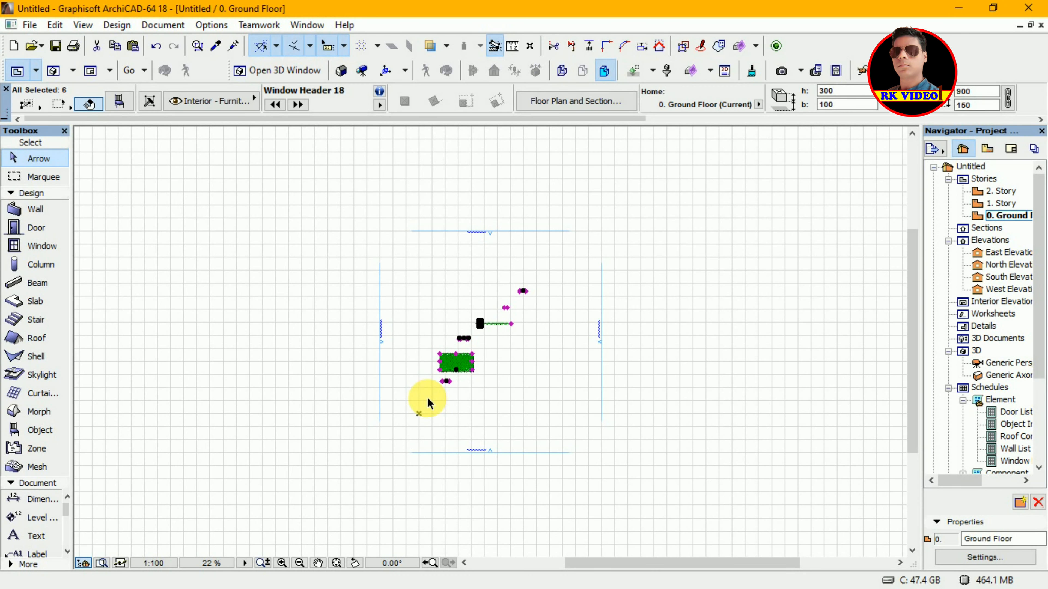
key("F3")
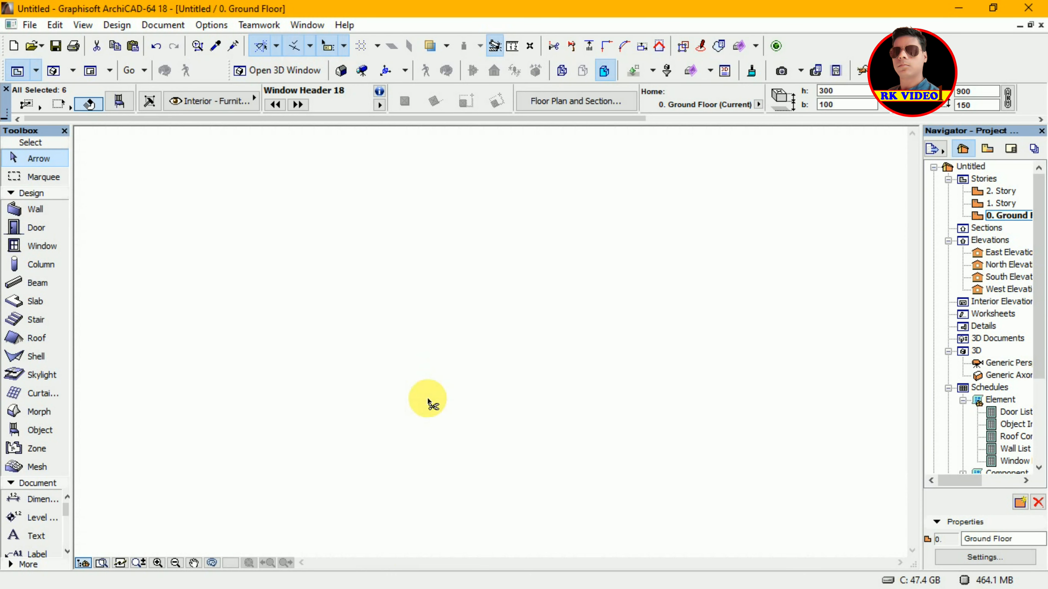
key("F3")
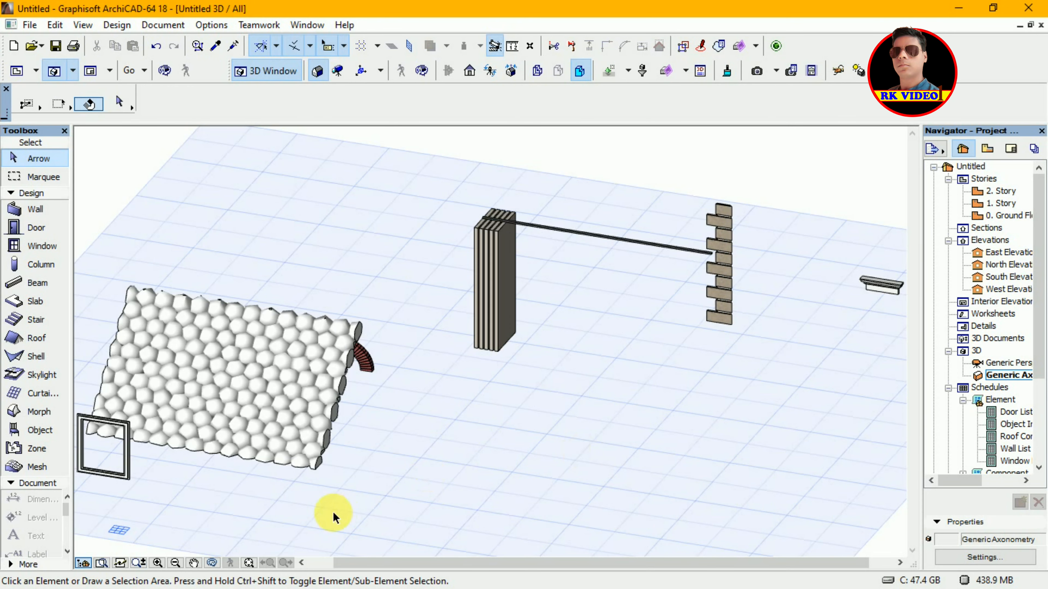
Step: Examine the placed wall extras in 3D from several angles and distances
left_click(145, 566)
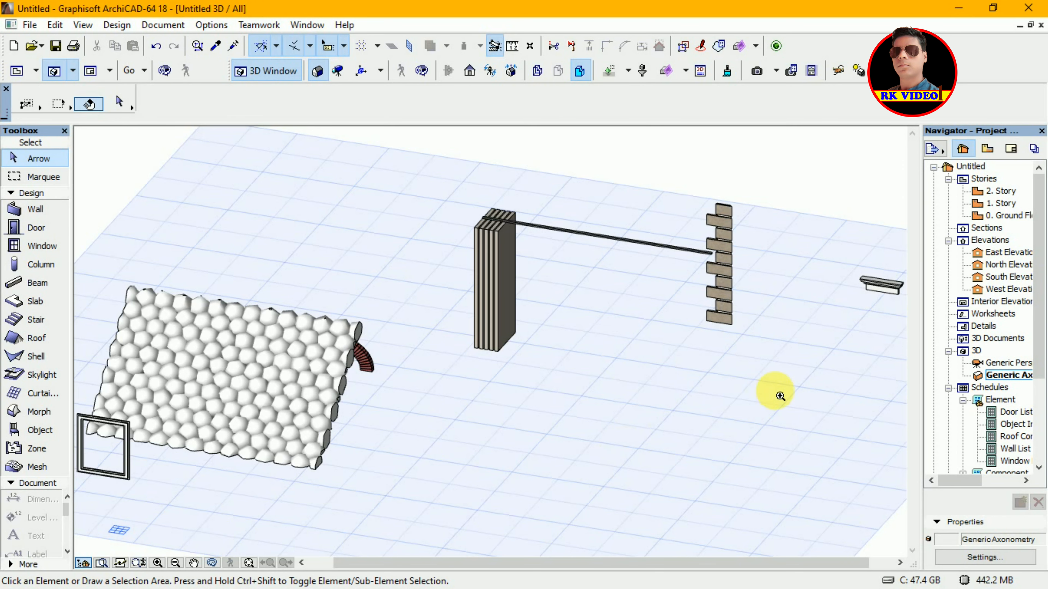
scroll(776, 391, "down", 3)
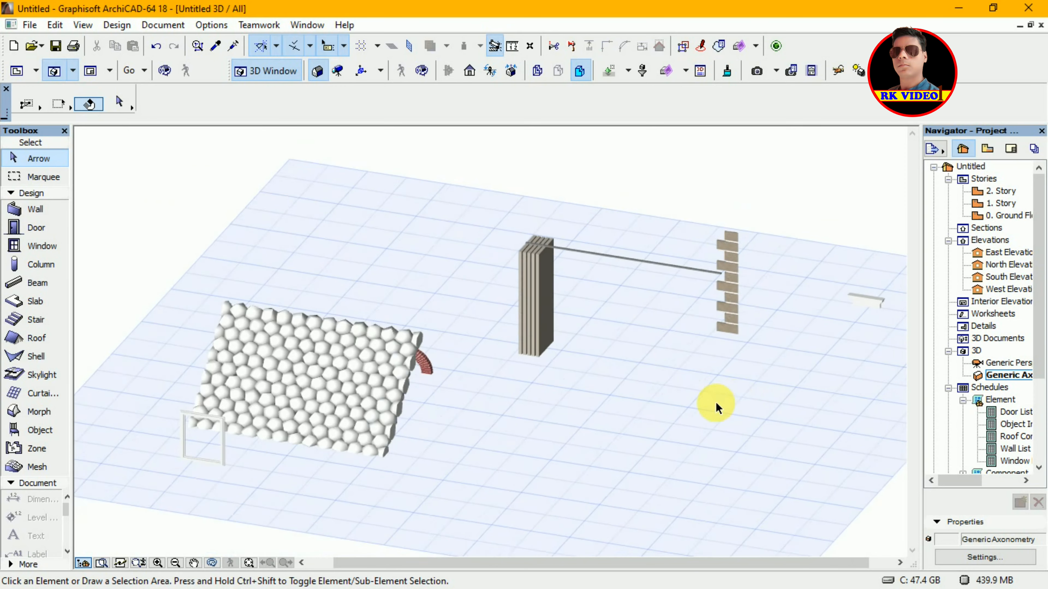
scroll(717, 406, "down", 4)
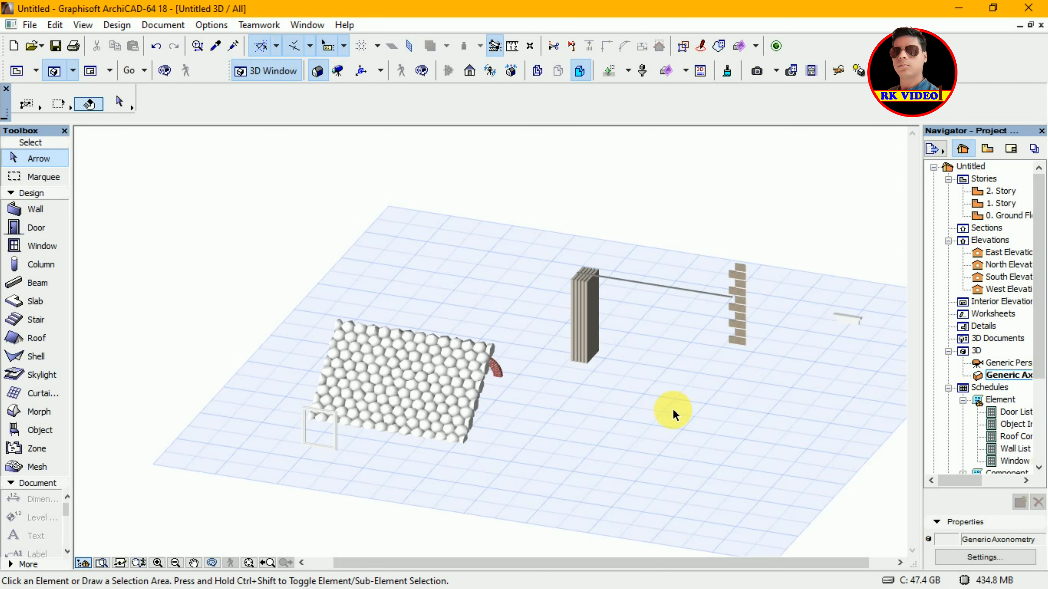
key("o")
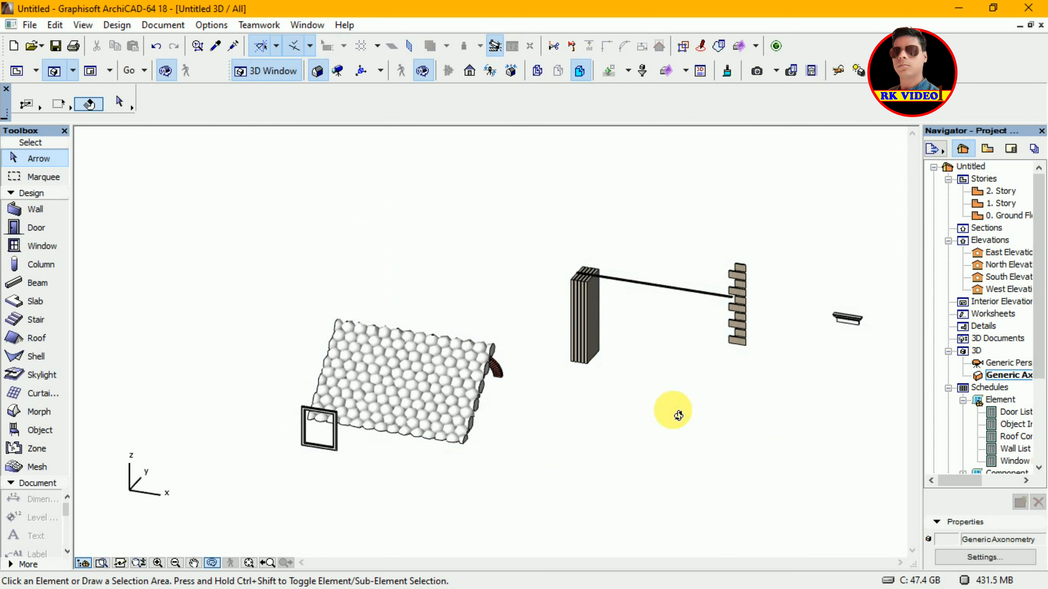
left_click_drag(383, 474, 368, 520)
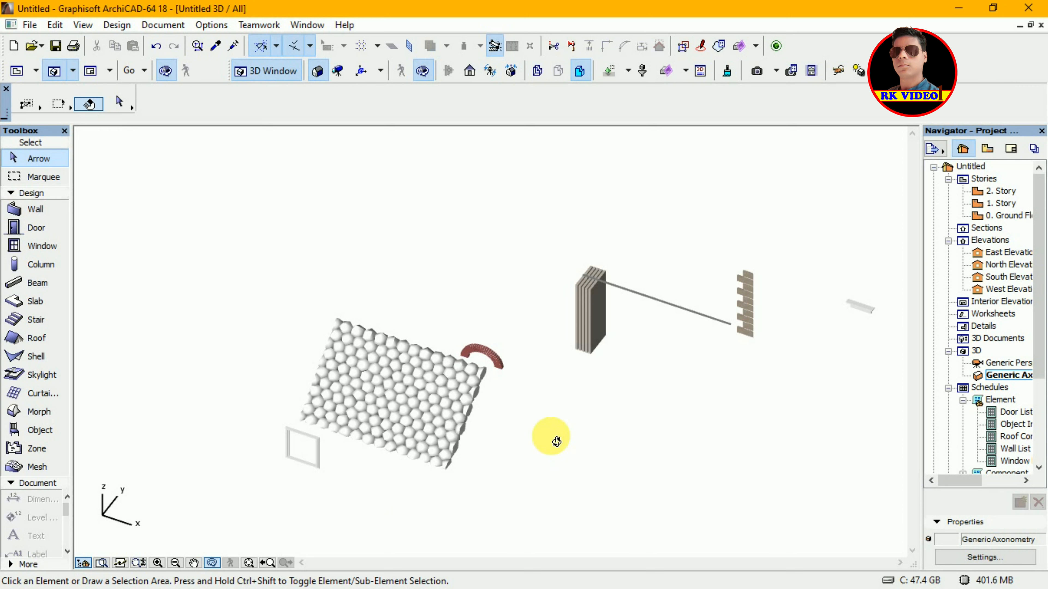
key("Escape")
scroll(551, 441, "up", 2)
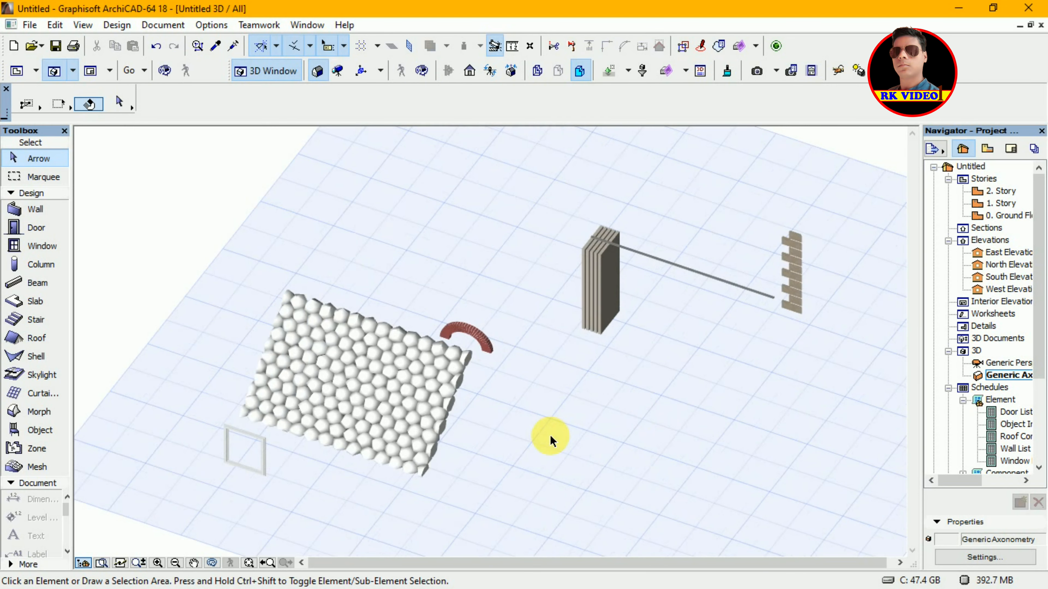
scroll(551, 437, "down", 2)
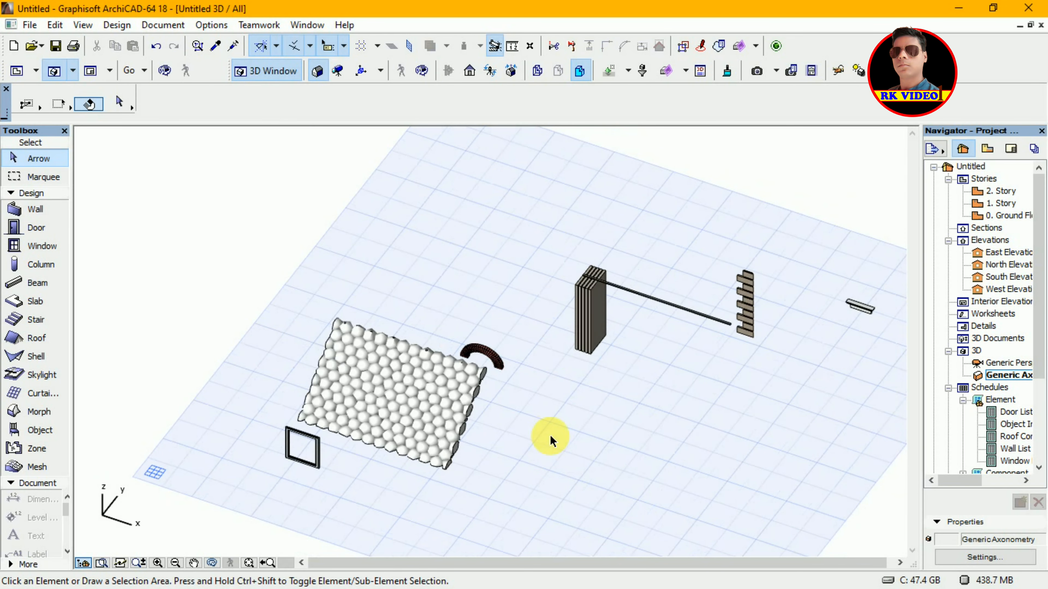
scroll(552, 437, "down", 2)
scroll(551, 437, "up", 3)
scroll(551, 440, "down", 1)
scroll(551, 441, "up", 2)
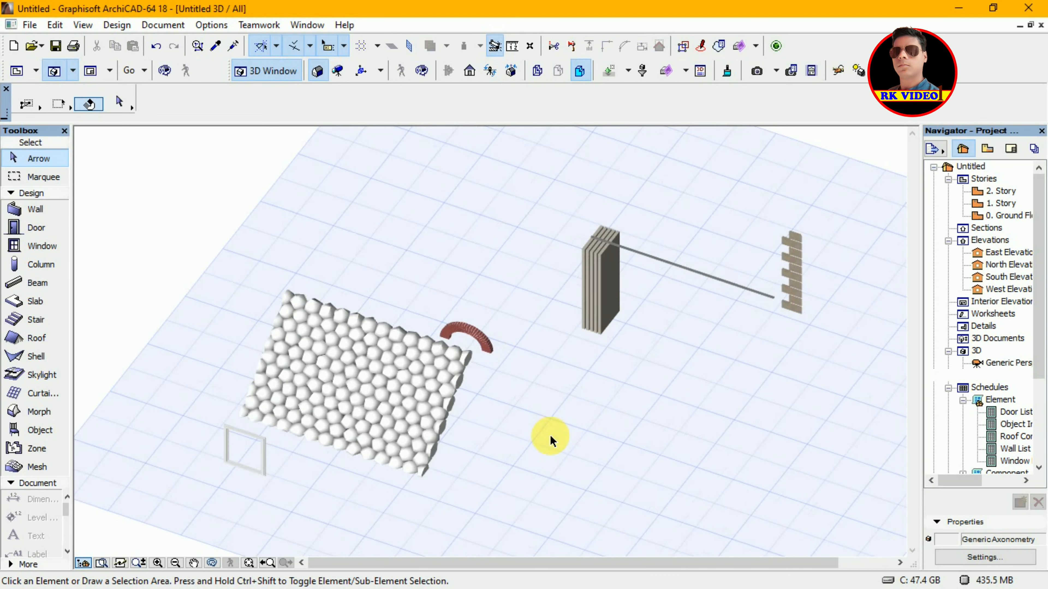
key("o")
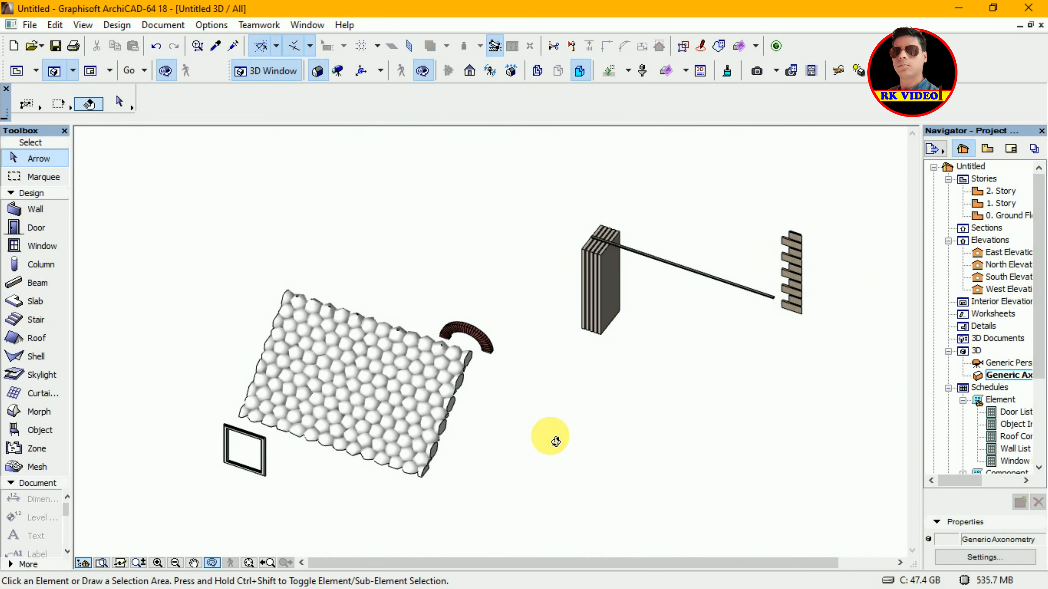
left_click_drag(388, 374, 516, 433)
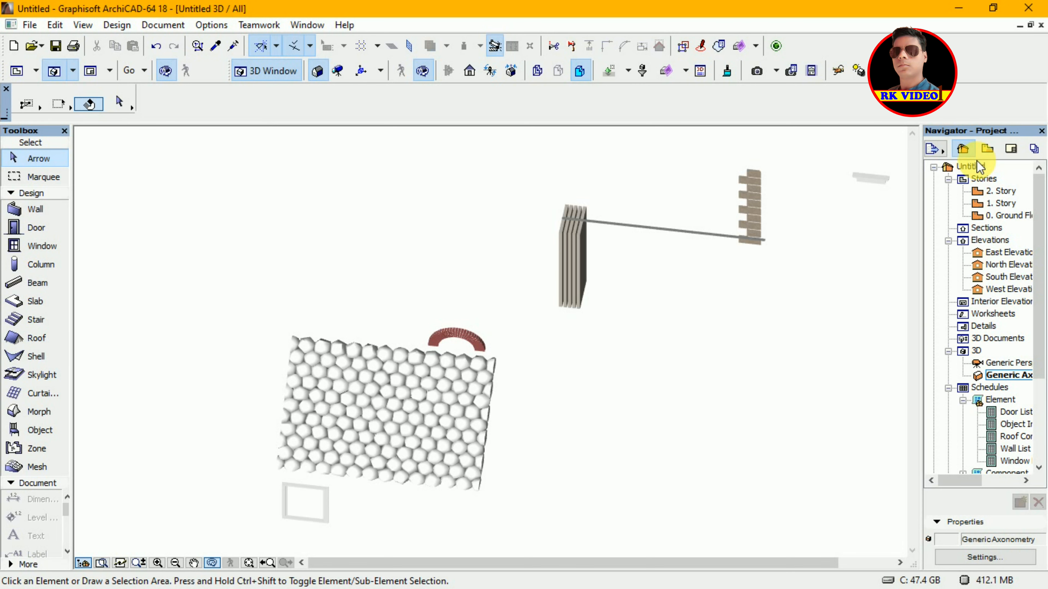
Step: Return to the ground floor plan, restore its window from full size and fit the placed objects in it
key("F2")
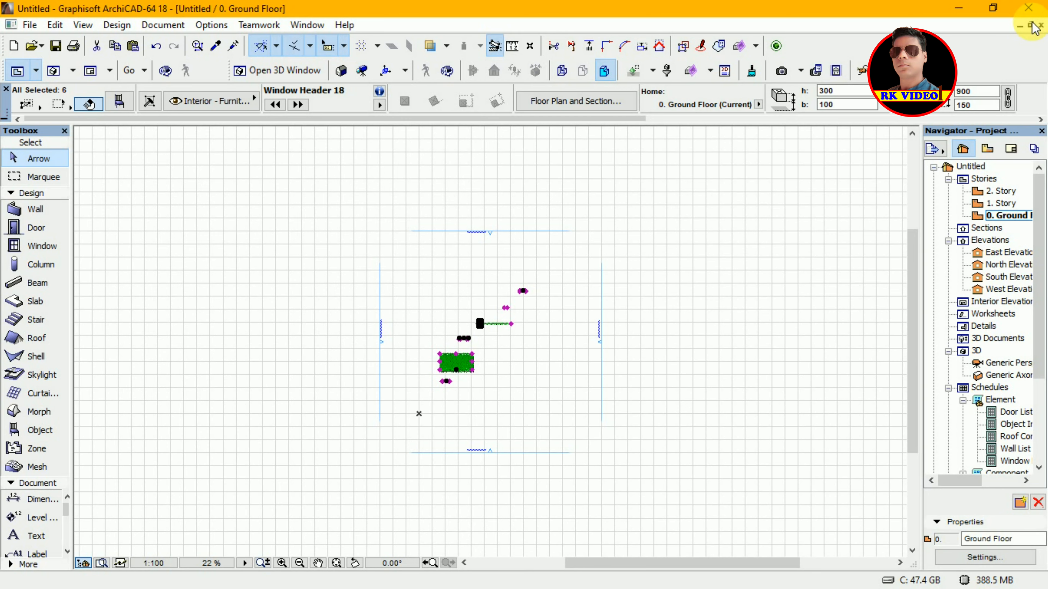
left_click(1030, 25)
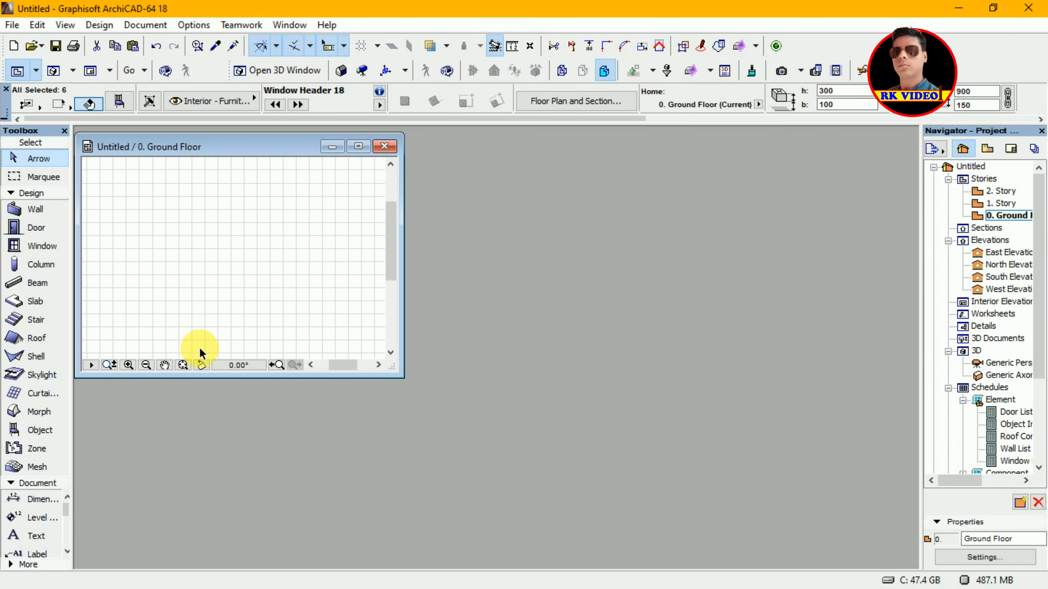
left_click(183, 365)
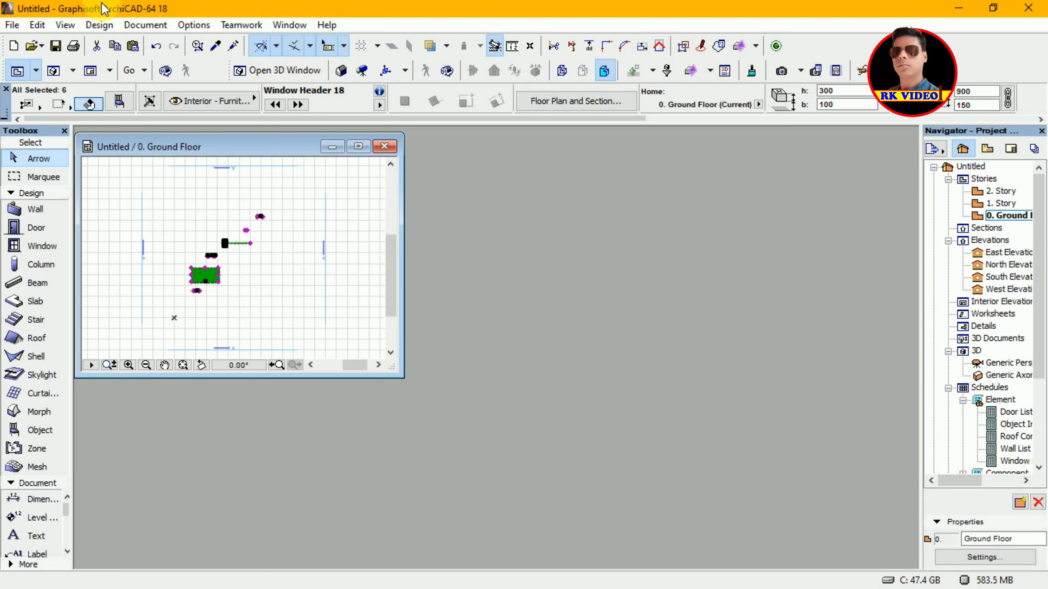
Step: Display the project's file commands
left_click(12, 25)
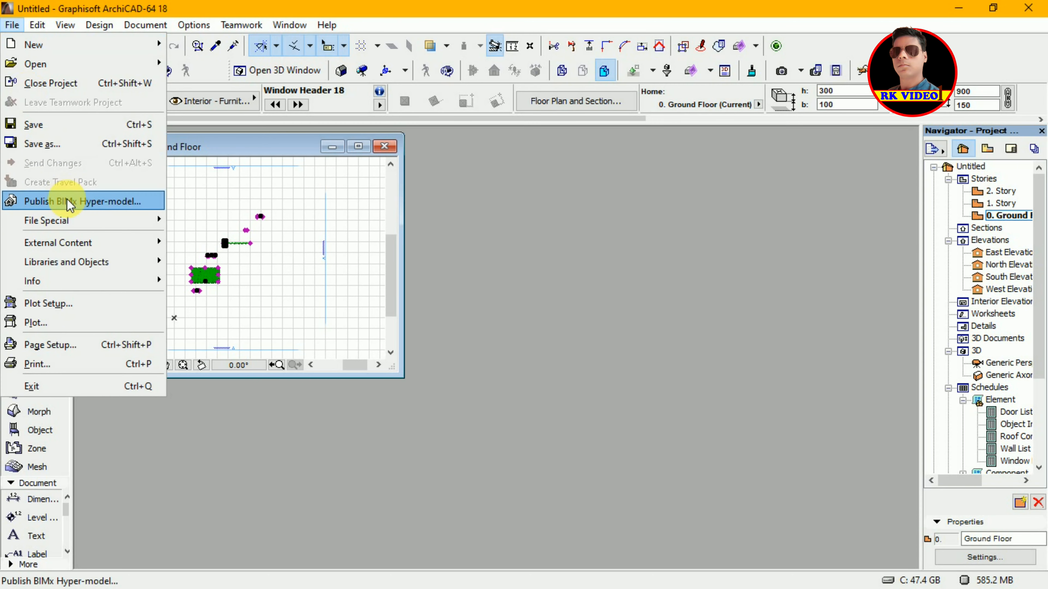